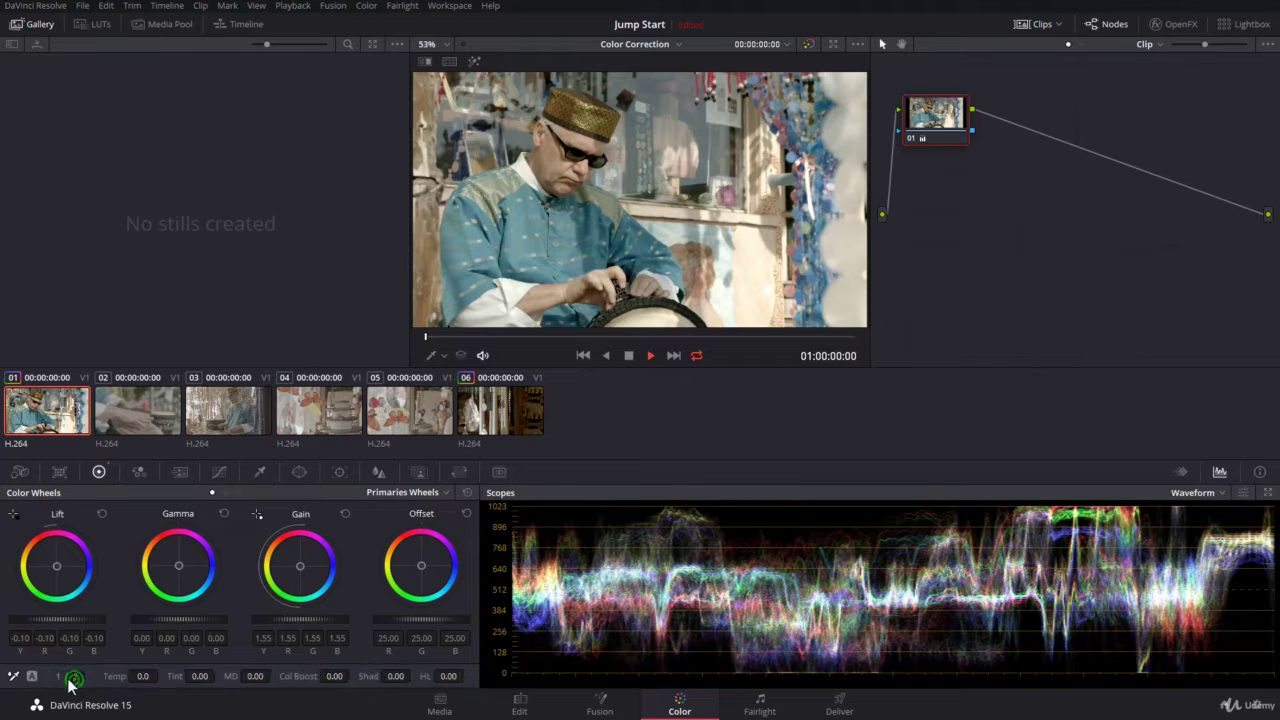
Try contrast on clip 01 at about 1.876, reset it, and raise it again to about 1.512.
{"action": "left_click", "coordinate": [59, 677]}
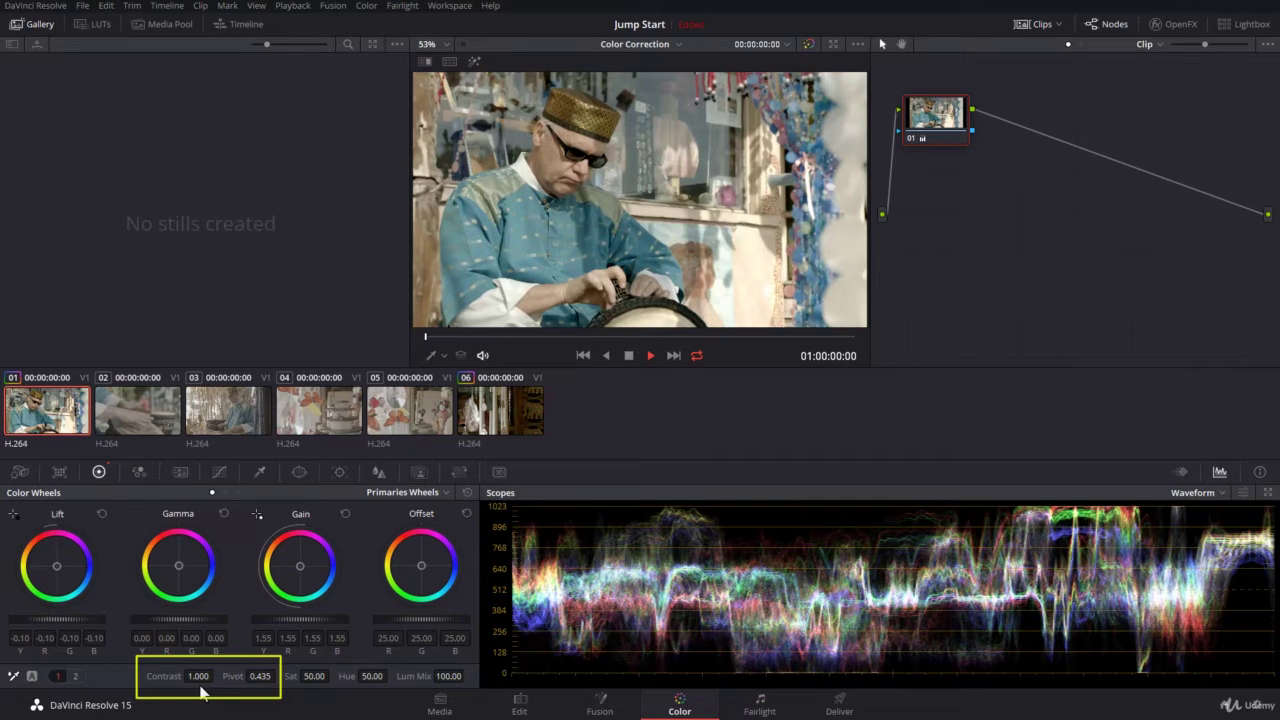
{"action": "left_click_drag", "start_coordinate": [200, 676], "coordinate": [373, 676]}
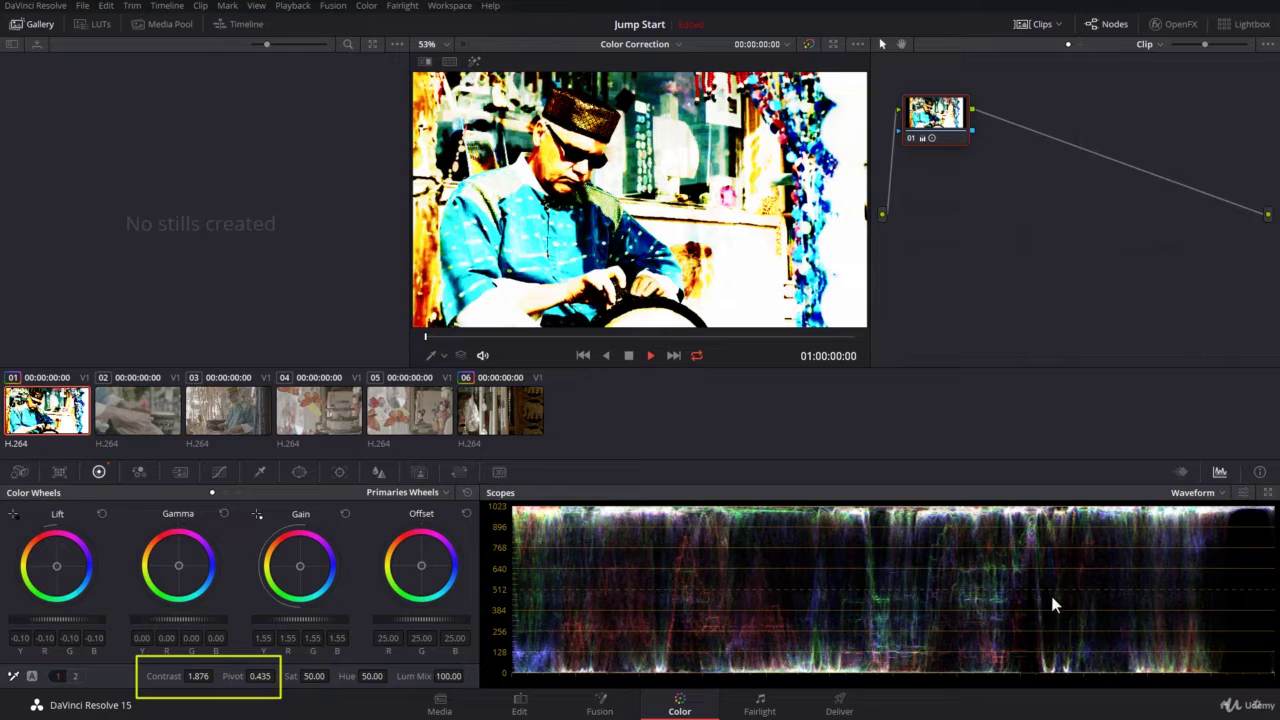
{"action": "double_click", "coordinate": [163, 678]}
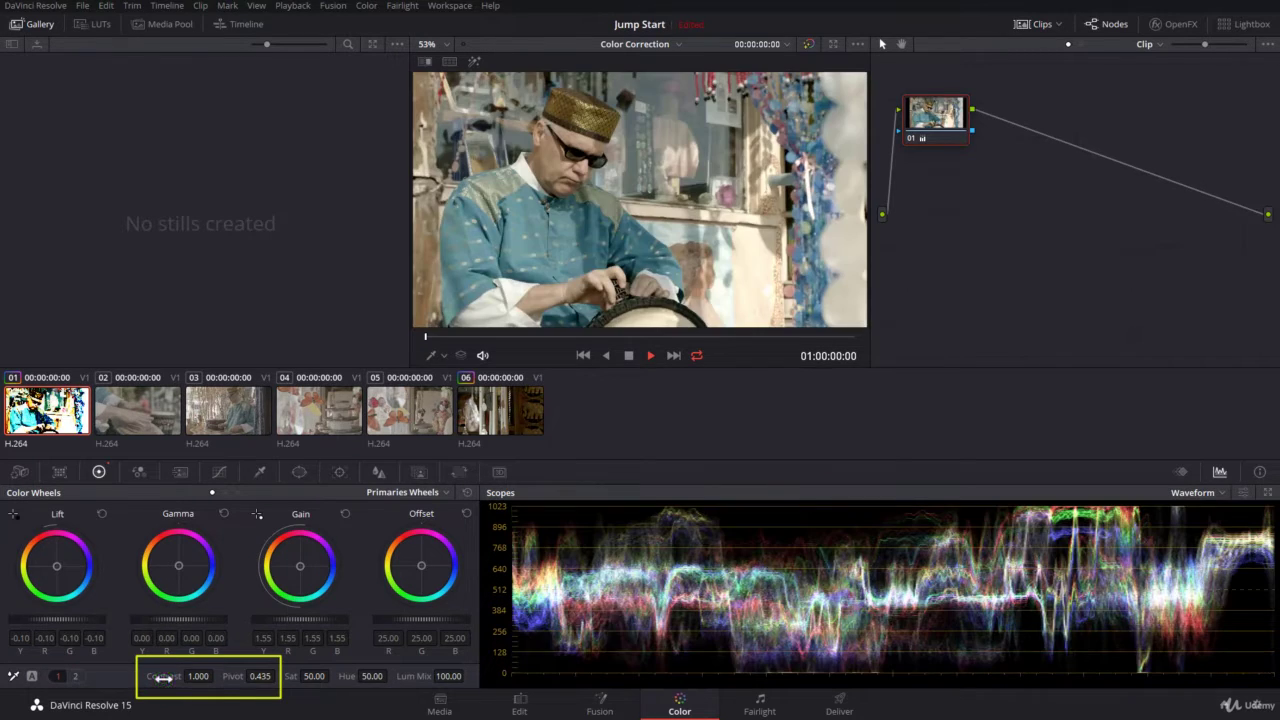
{"action": "left_click", "coordinate": [199, 678]}
{"action": "left_click_drag", "start_coordinate": [199, 682], "coordinate": [262, 682]}
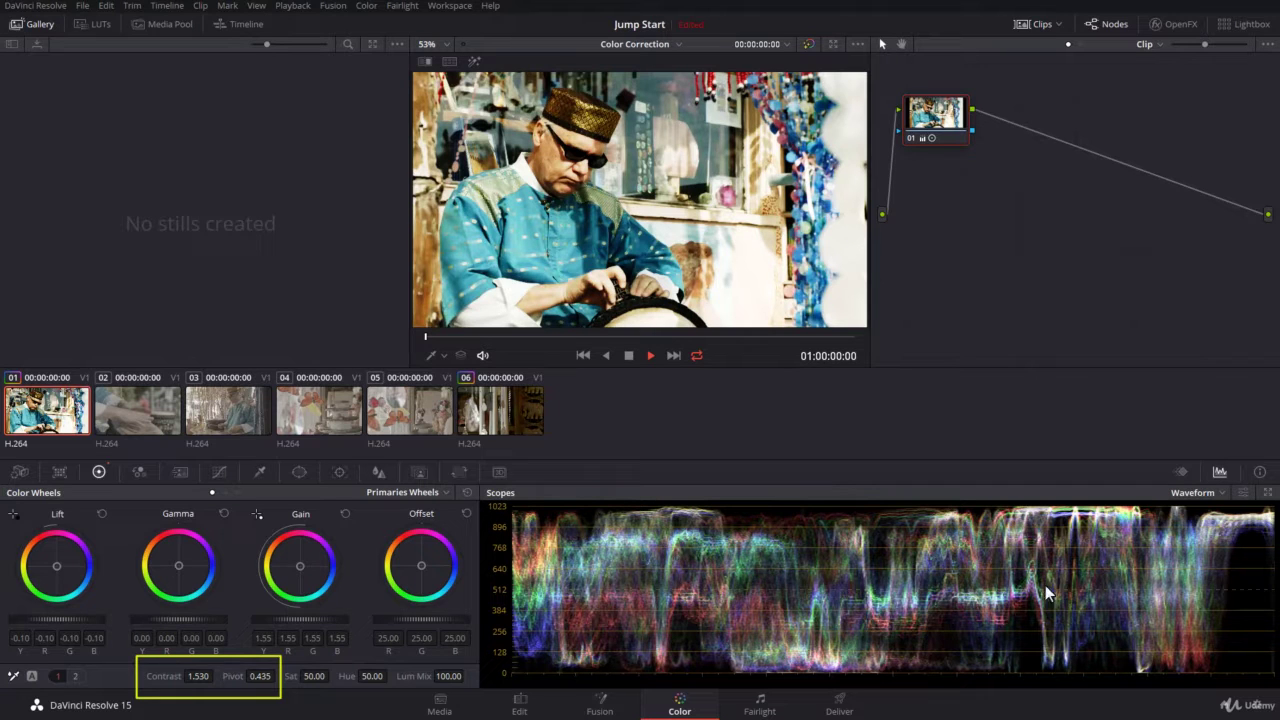
{"action": "left_click_drag", "start_coordinate": [166, 676], "coordinate": [223, 676]}
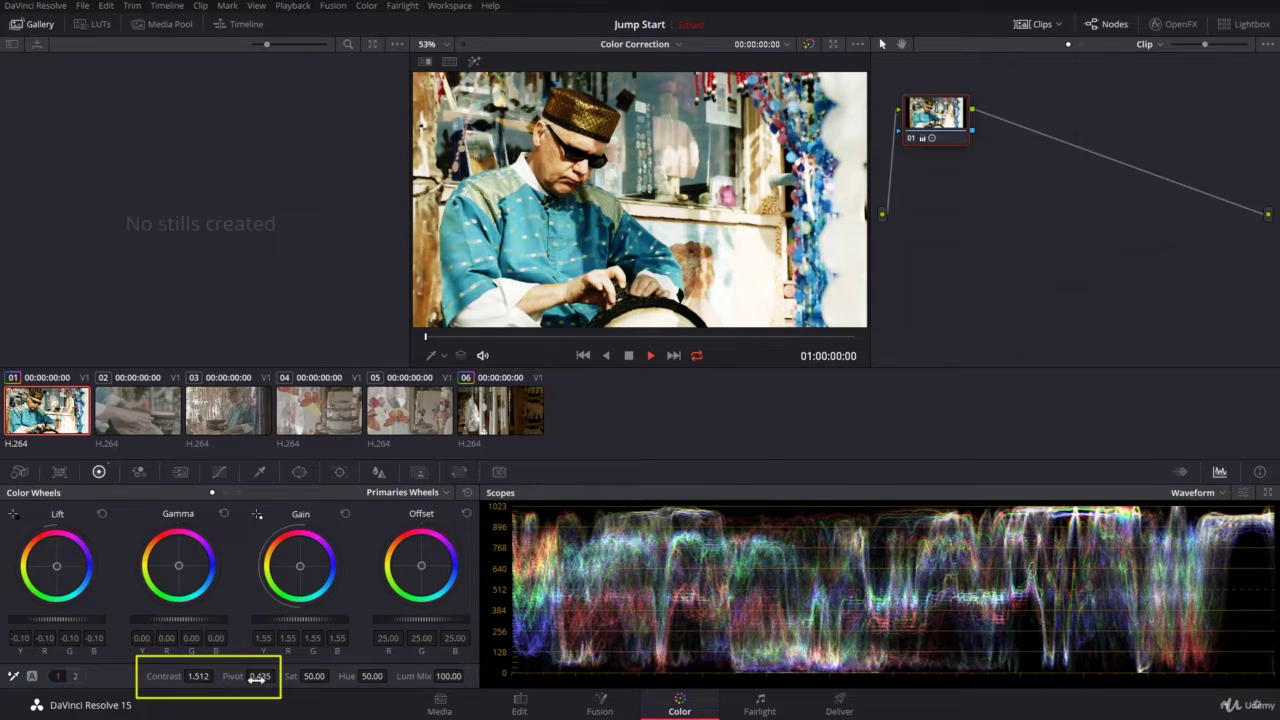
Try the contrast pivot at about 0.665 and 0.267, and restore pivot and contrast to their defaults.
{"action": "left_click_drag", "start_coordinate": [259, 676], "coordinate": [278, 677]}
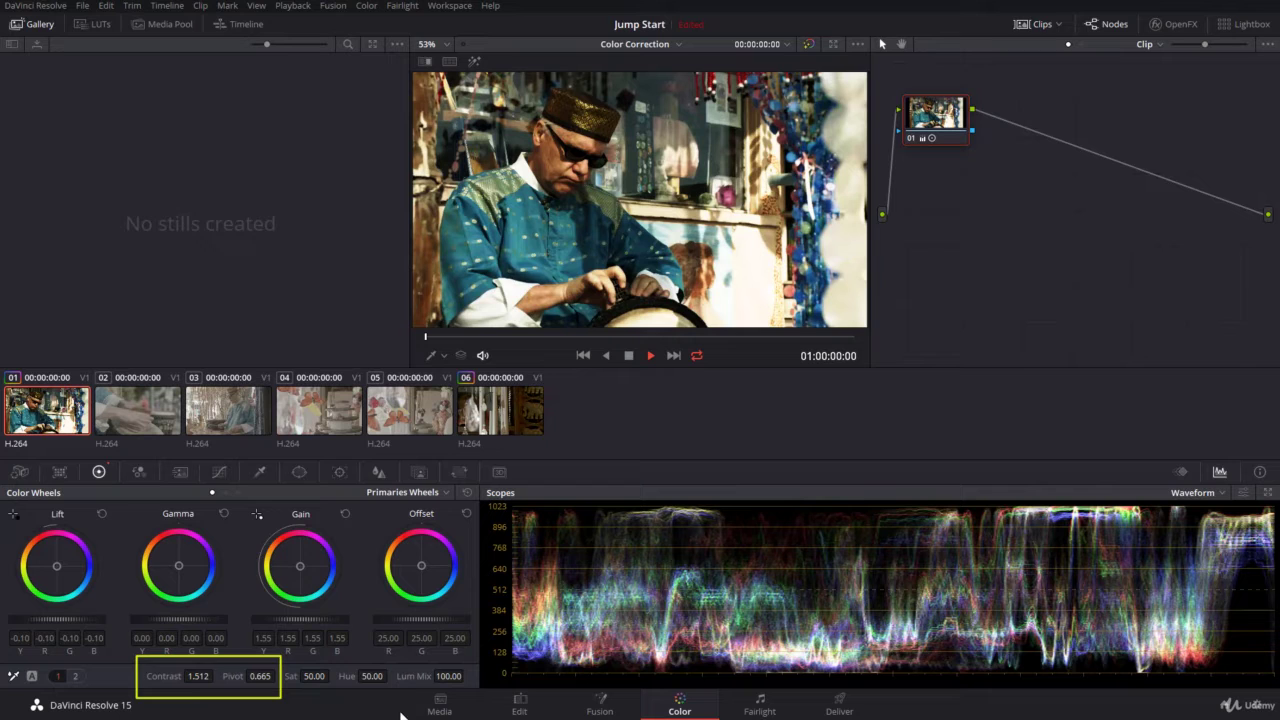
{"action": "left_click_drag", "start_coordinate": [260, 674], "coordinate": [279, 677]}
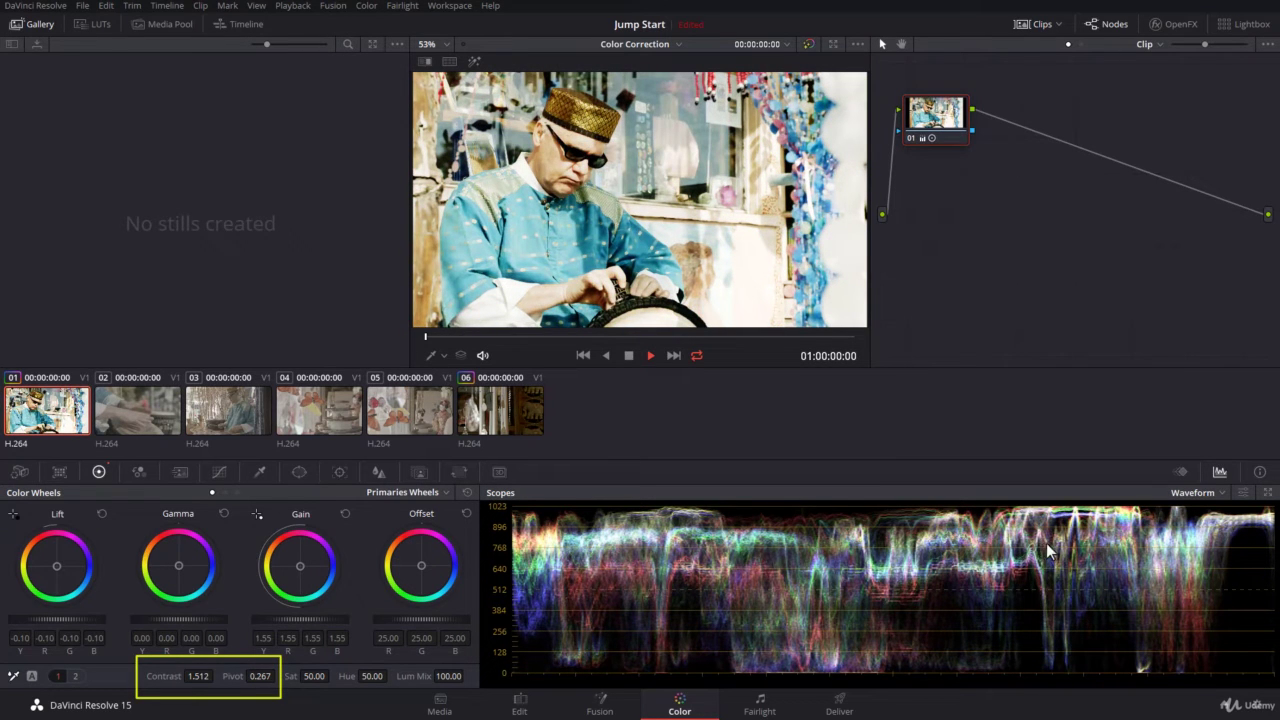
{"action": "left_click", "coordinate": [239, 679]}
{"action": "left_click_drag", "start_coordinate": [238, 678], "coordinate": [239, 678]}
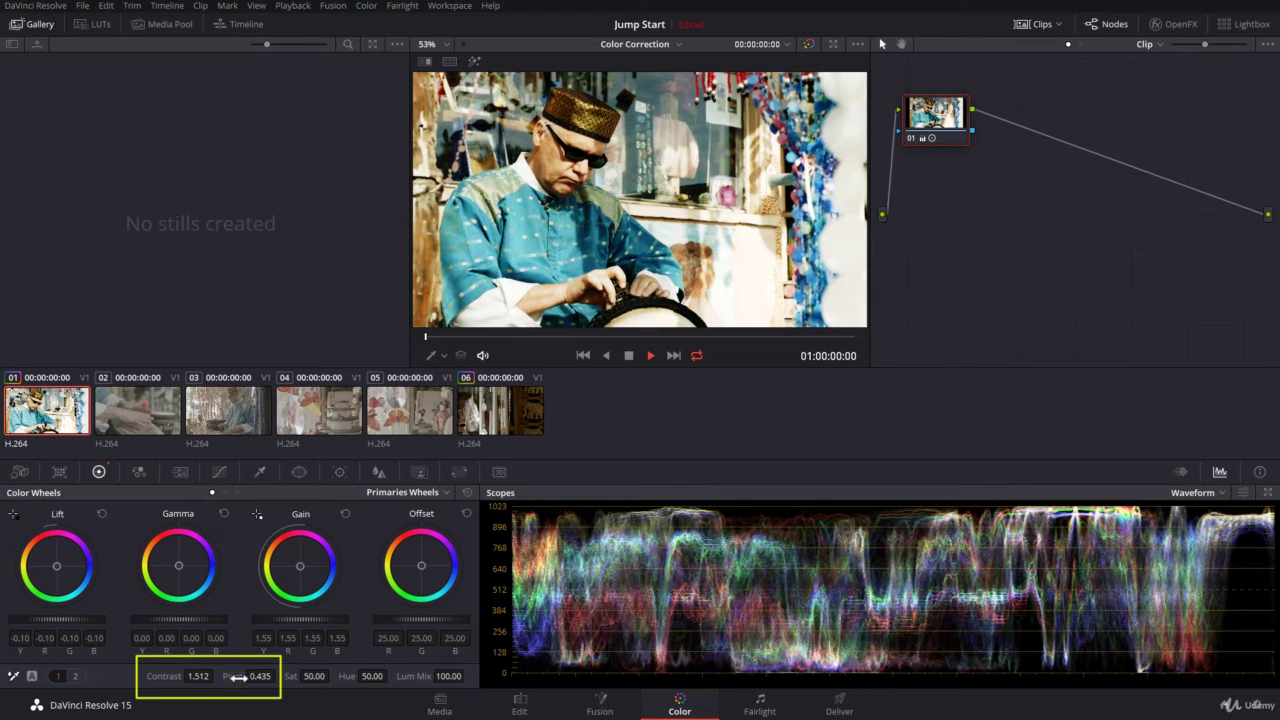
{"action": "double_click", "coordinate": [166, 678]}
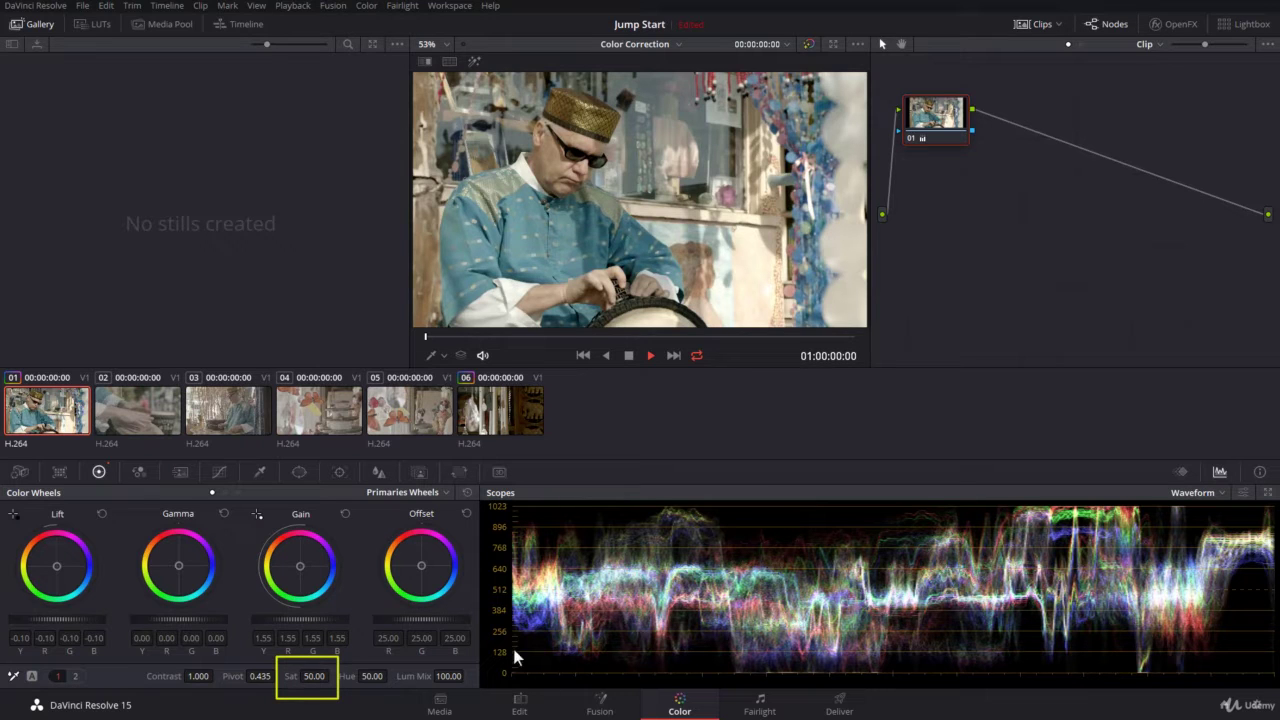
Try the clip's saturation at 0 and at 100, and restore it to its default.
{"action": "mouse_move", "coordinate": [308, 679]}
{"action": "left_mouse_down"}
{"action": "mouse_move", "coordinate": [220, 679]}
{"action": "mouse_move", "coordinate": [333, 676]}
{"action": "left_mouse_up"}
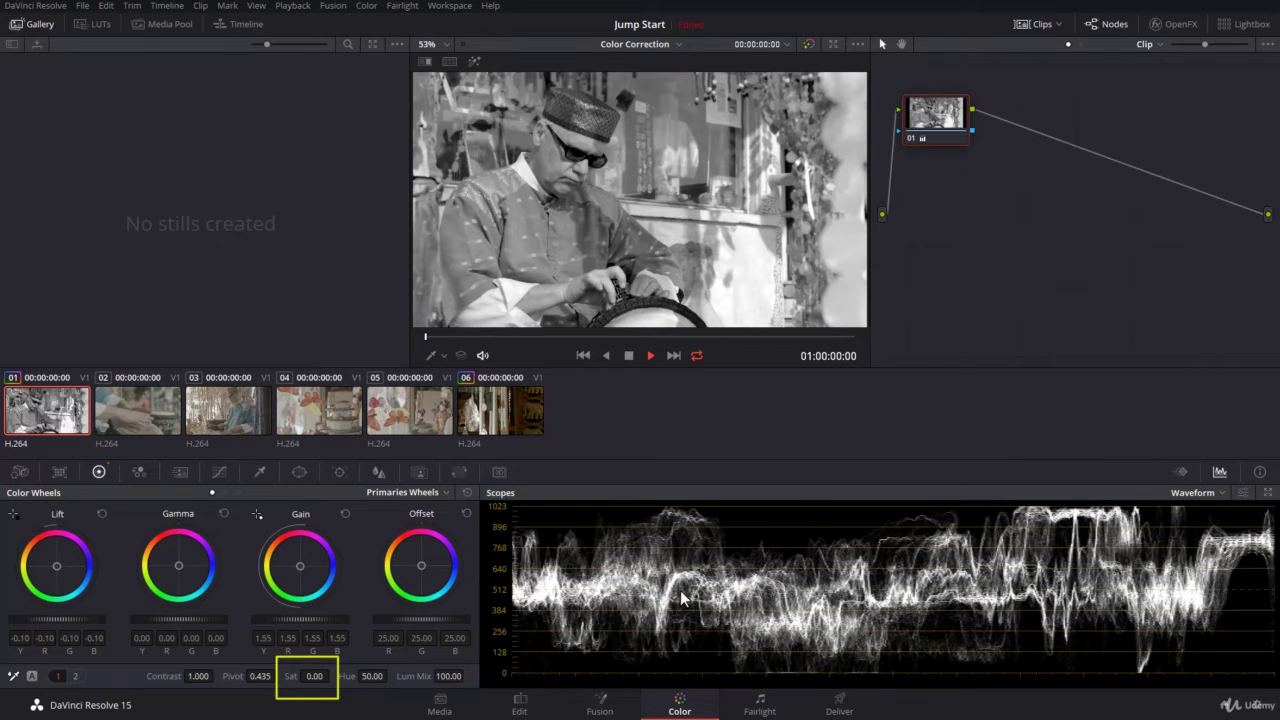
{"action": "key", "text": "ctrl+z"}
{"action": "left_click_drag", "start_coordinate": [315, 677], "coordinate": [333, 676]}
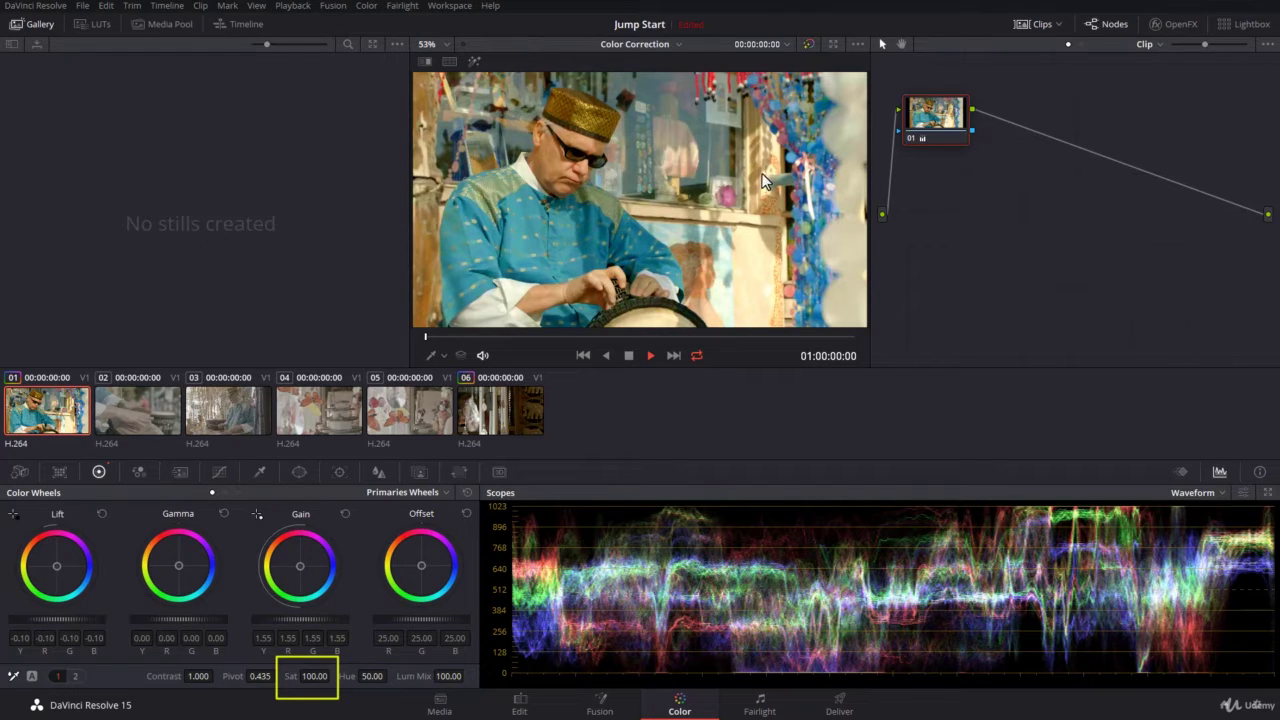
{"action": "double_click", "coordinate": [292, 681]}
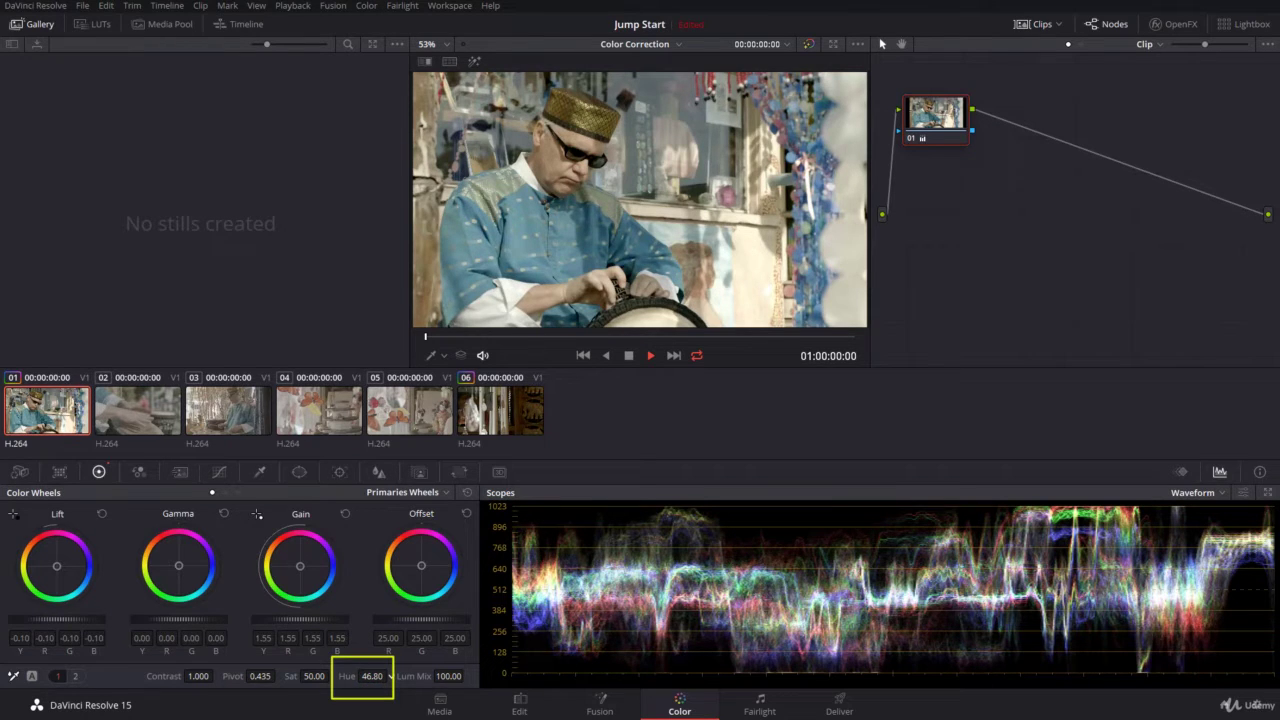
Try rotating the clip's hue to 0, 59.20 and 100, and restore it to its default.
{"action": "left_click_drag", "start_coordinate": [370, 679], "coordinate": [310, 679]}
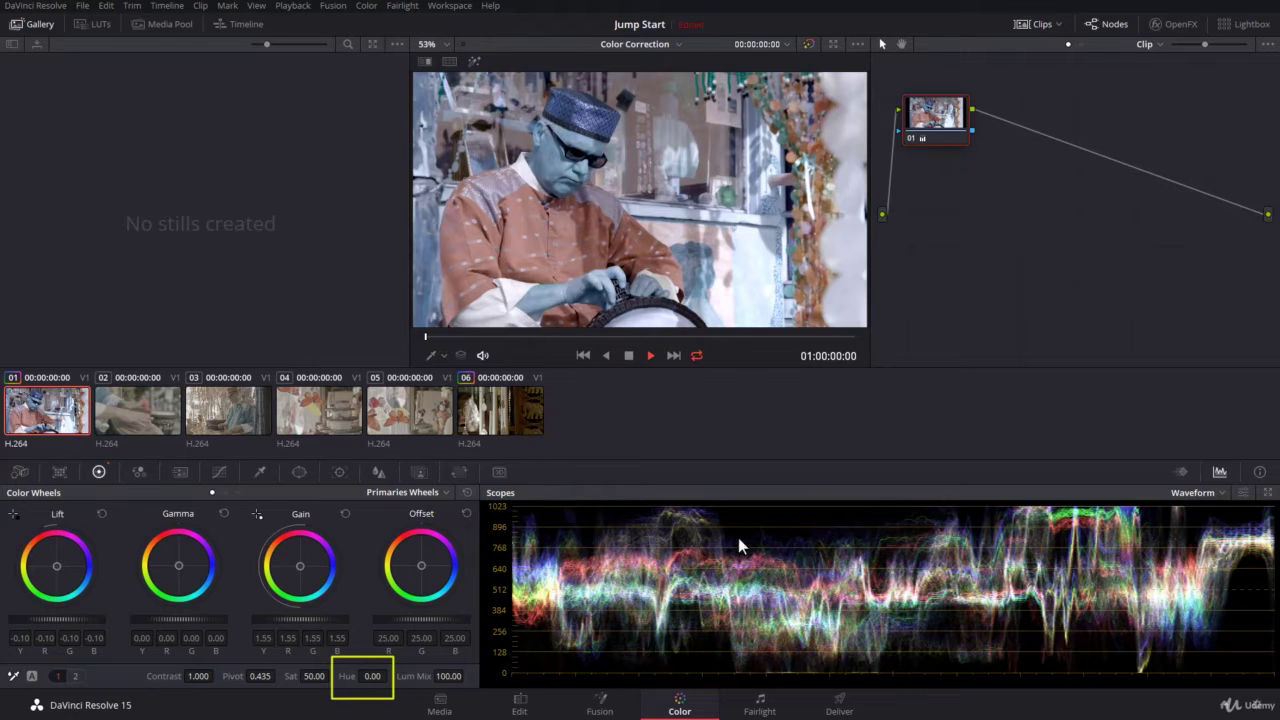
{"action": "left_click_drag", "start_coordinate": [370, 679], "coordinate": [390, 677]}
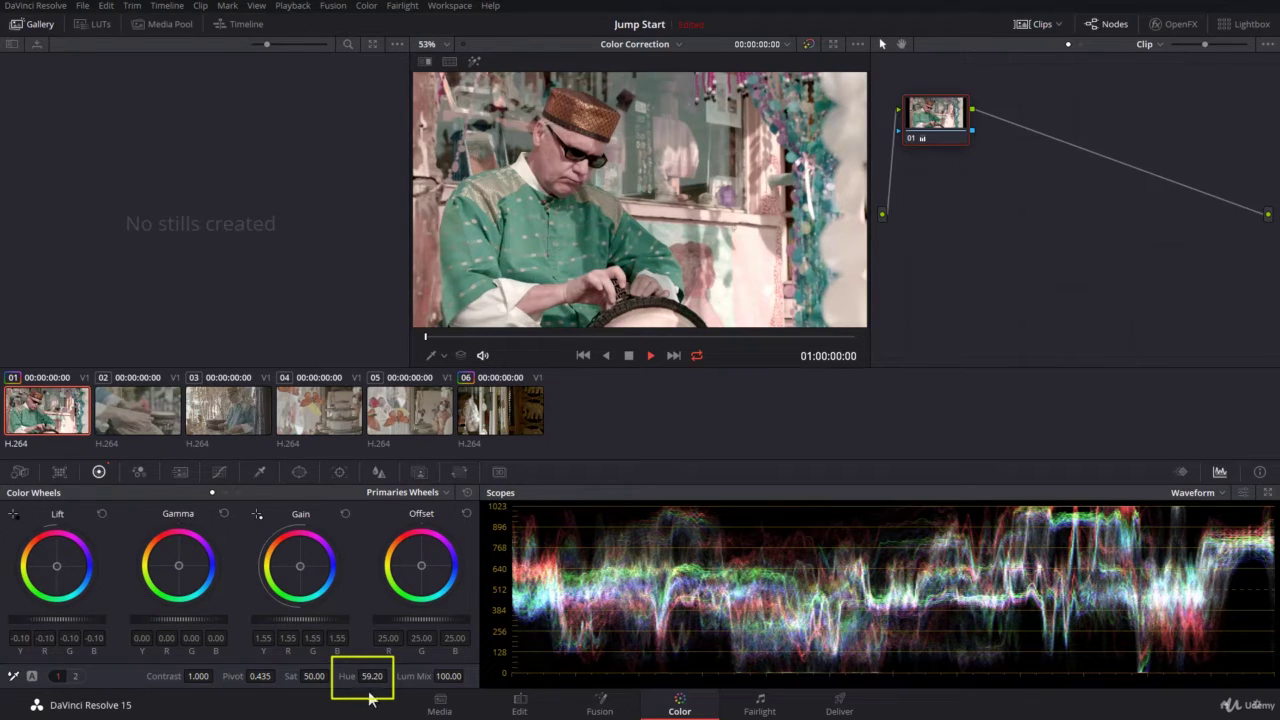
{"action": "left_click_drag", "start_coordinate": [372, 677], "coordinate": [390, 677]}
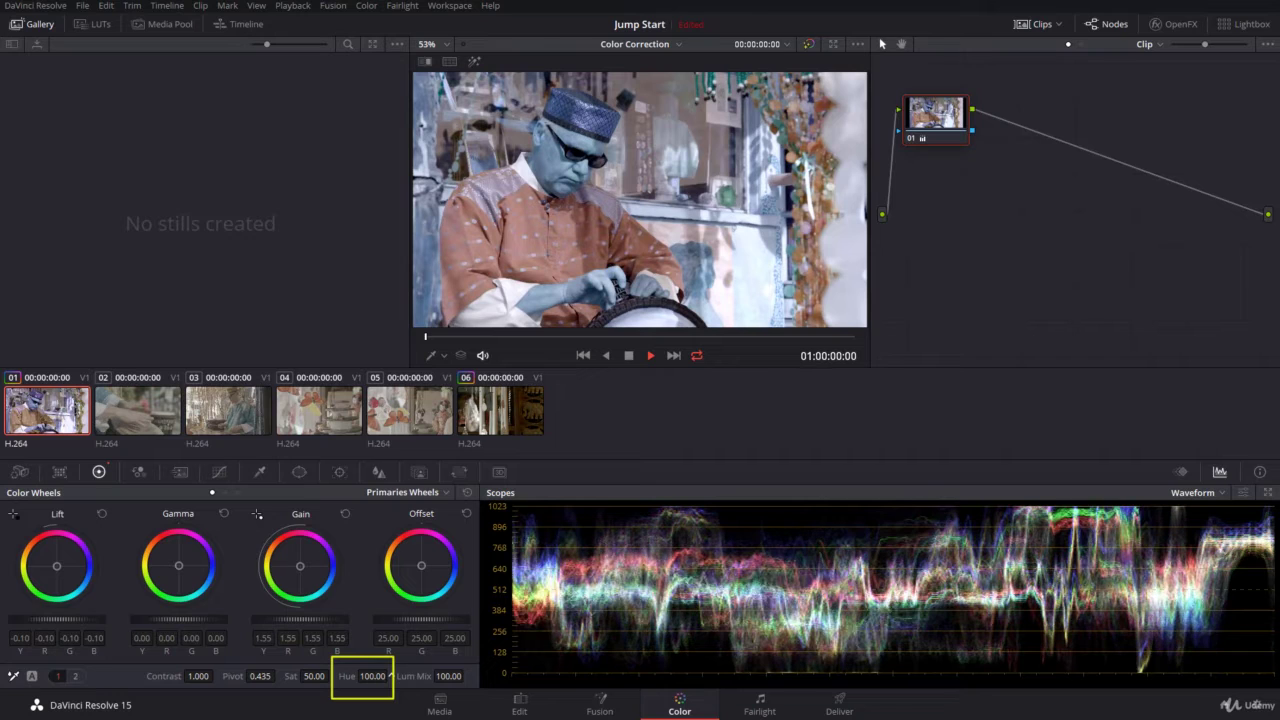
{"action": "double_click", "coordinate": [347, 677]}
{"action": "left_click", "coordinate": [347, 676]}
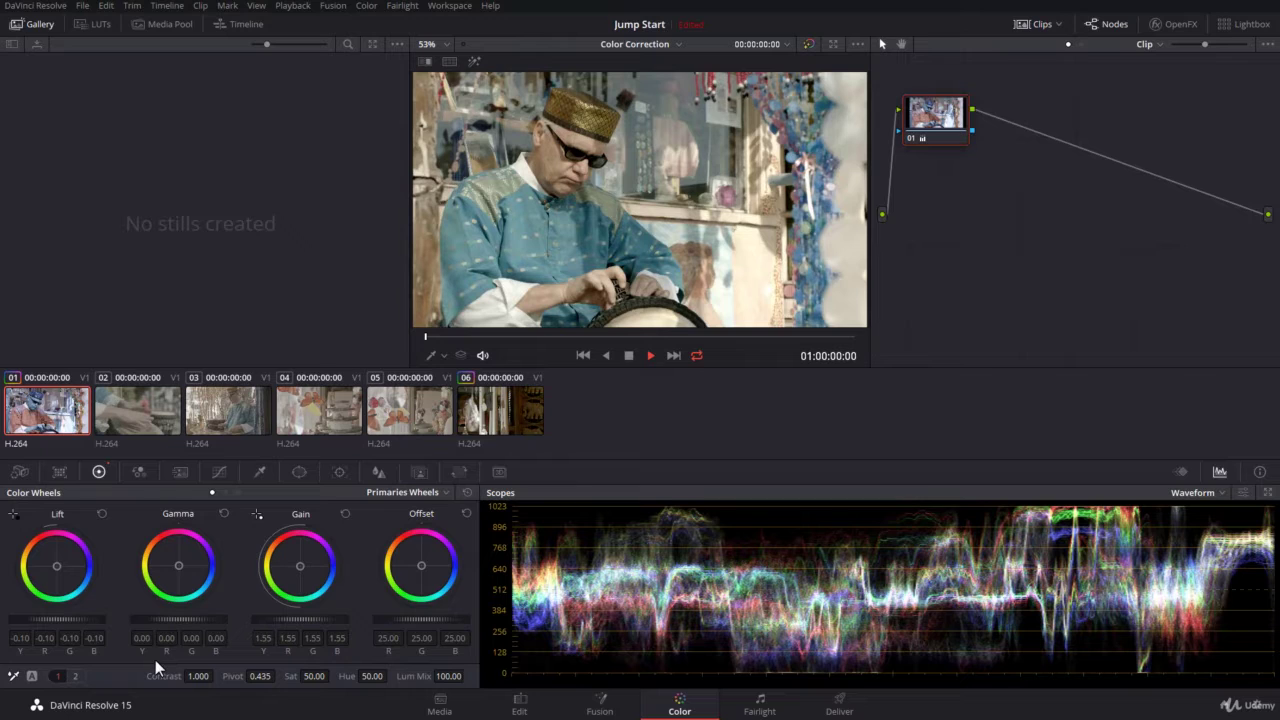
Try a warm color temperature of about 2980 and a cool one of -4000, resetting the temperature after each.
{"action": "left_click", "coordinate": [75, 676]}
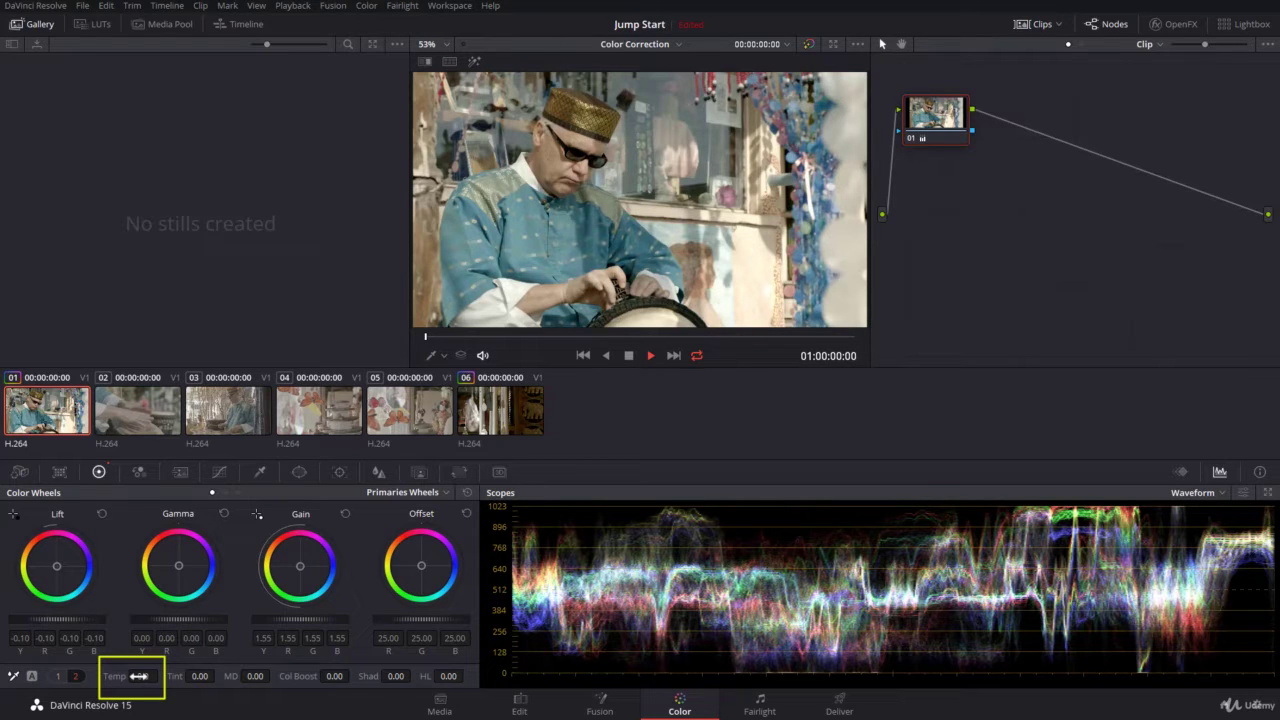
{"action": "left_click_drag", "start_coordinate": [138, 676], "coordinate": [161, 676]}
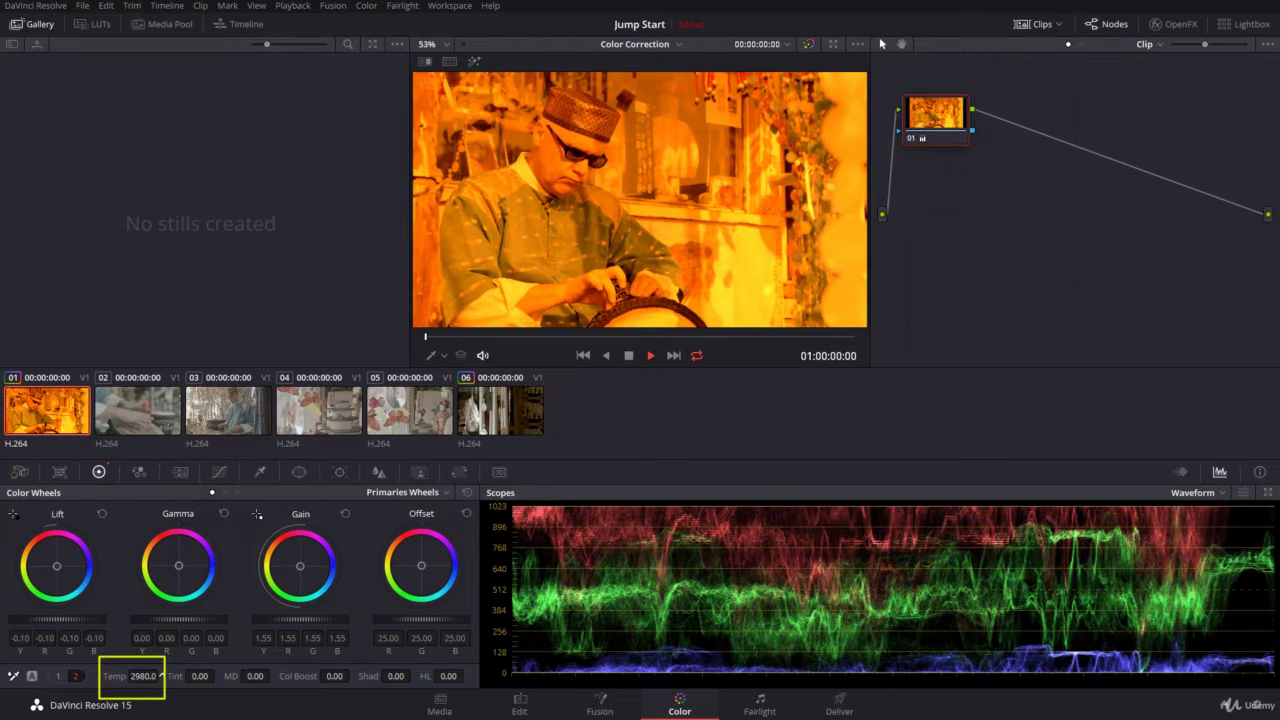
{"action": "left_click_drag", "start_coordinate": [161, 676], "coordinate": [161, 676]}
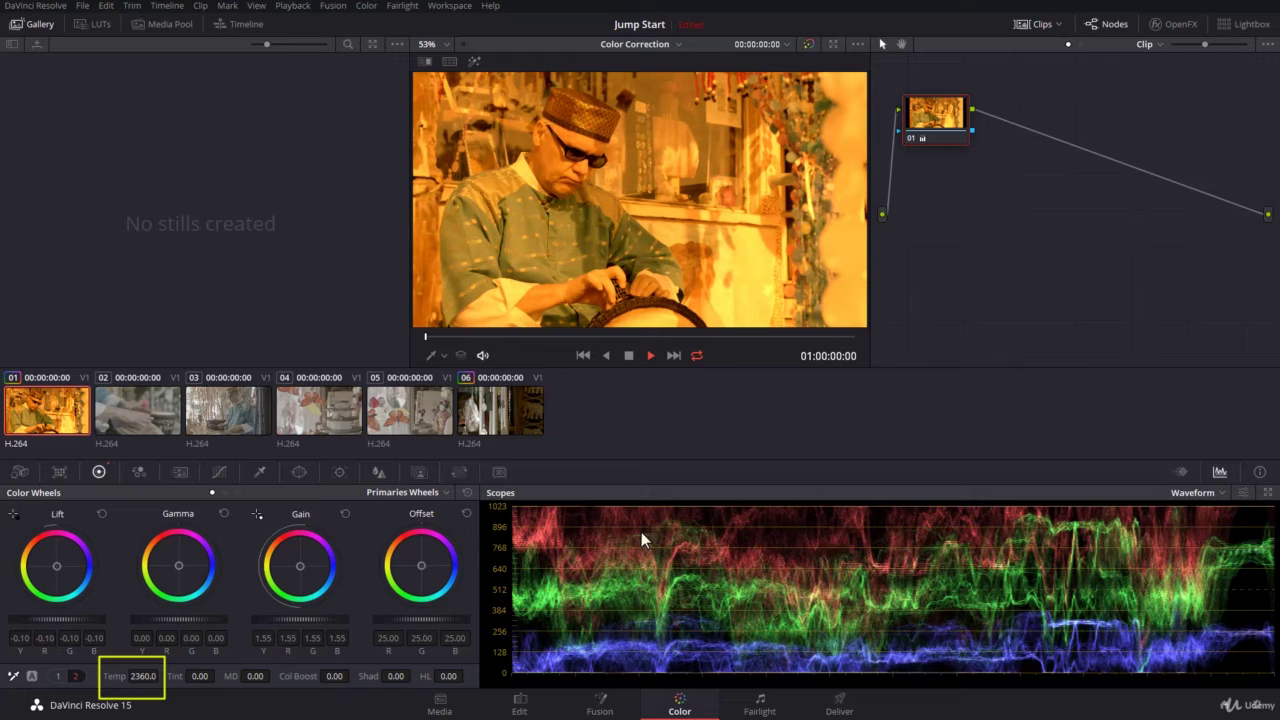
{"action": "double_click", "coordinate": [115, 677]}
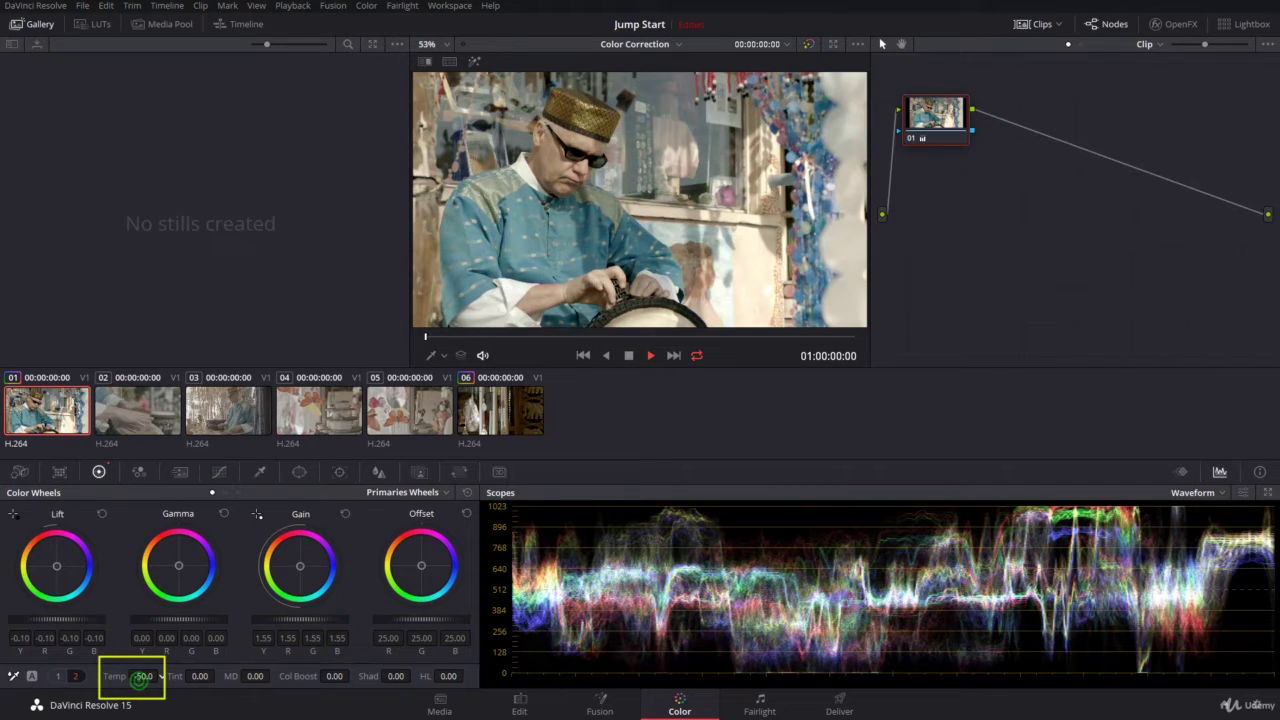
{"action": "left_click_drag", "start_coordinate": [140, 677], "coordinate": [120, 677]}
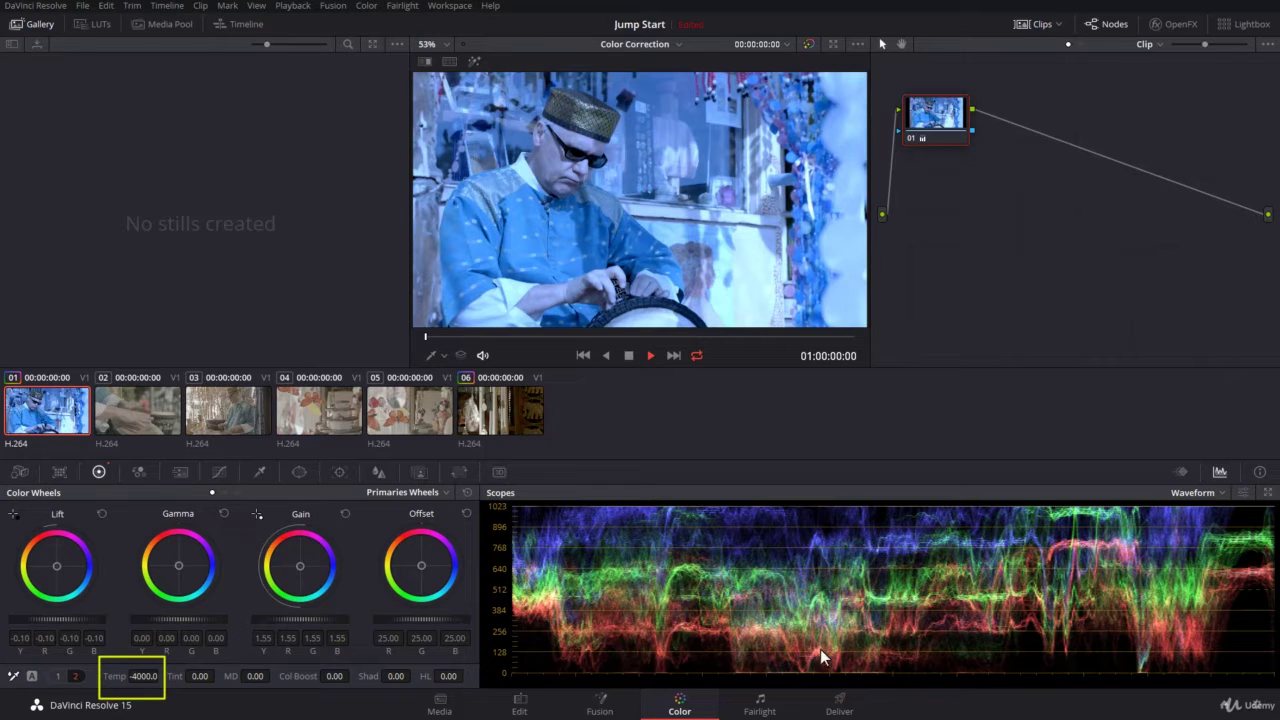
{"action": "double_click", "coordinate": [118, 675]}
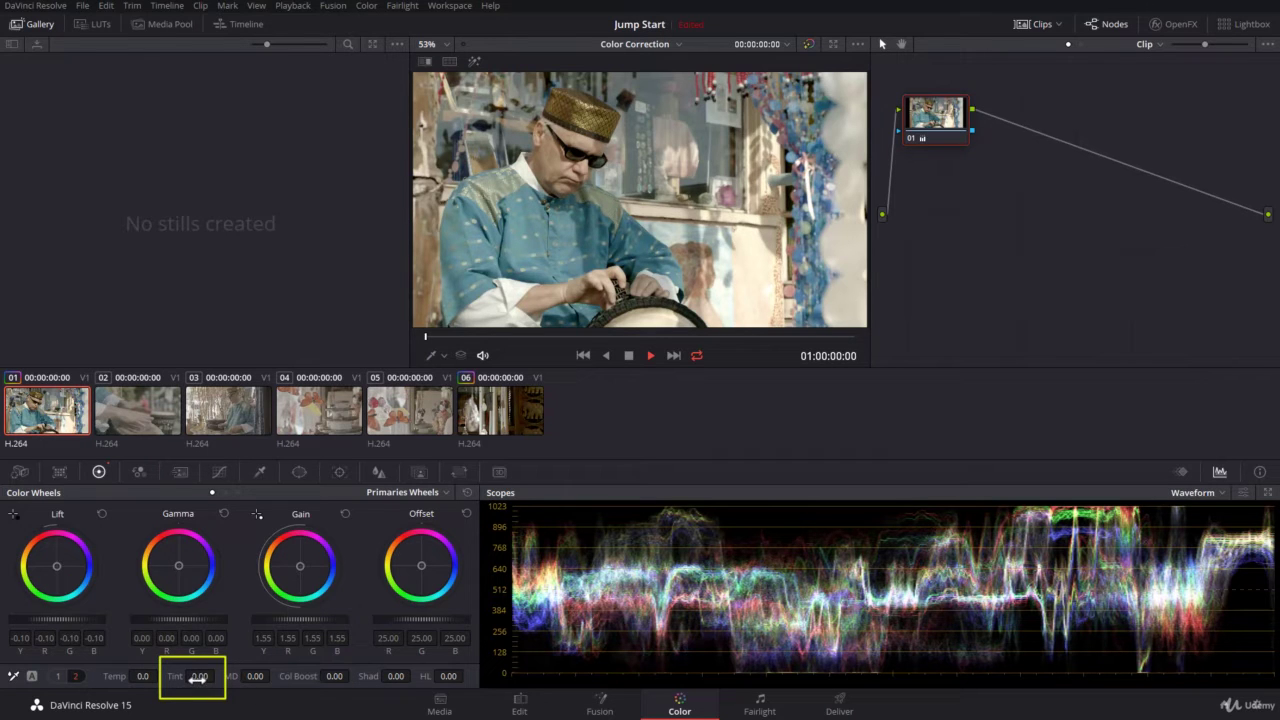
Try shifting the clip's tint toward green at -70, and restore the tint to its default.
{"action": "left_click_drag", "start_coordinate": [197, 680], "coordinate": [150, 677]}
{"action": "left_click", "coordinate": [199, 676]}
{"action": "type", "text": "29"}
{"action": "key", "text": "Return"}
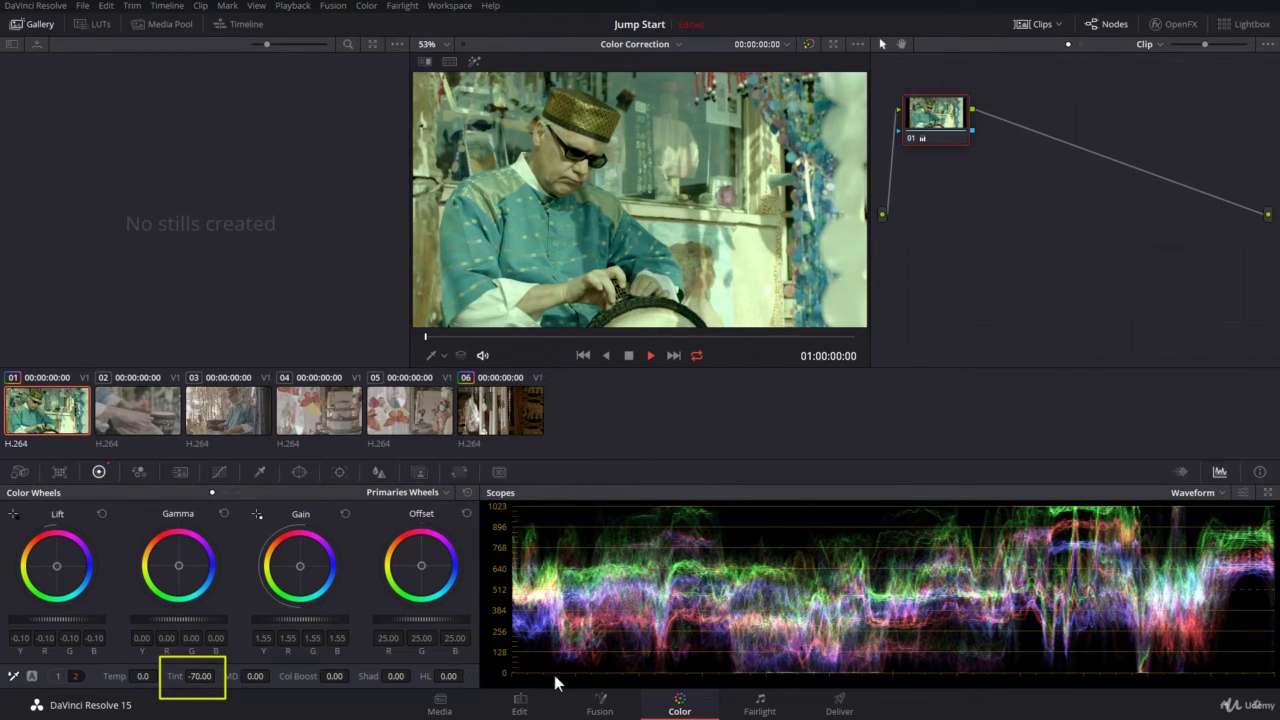
{"action": "double_click", "coordinate": [171, 677]}
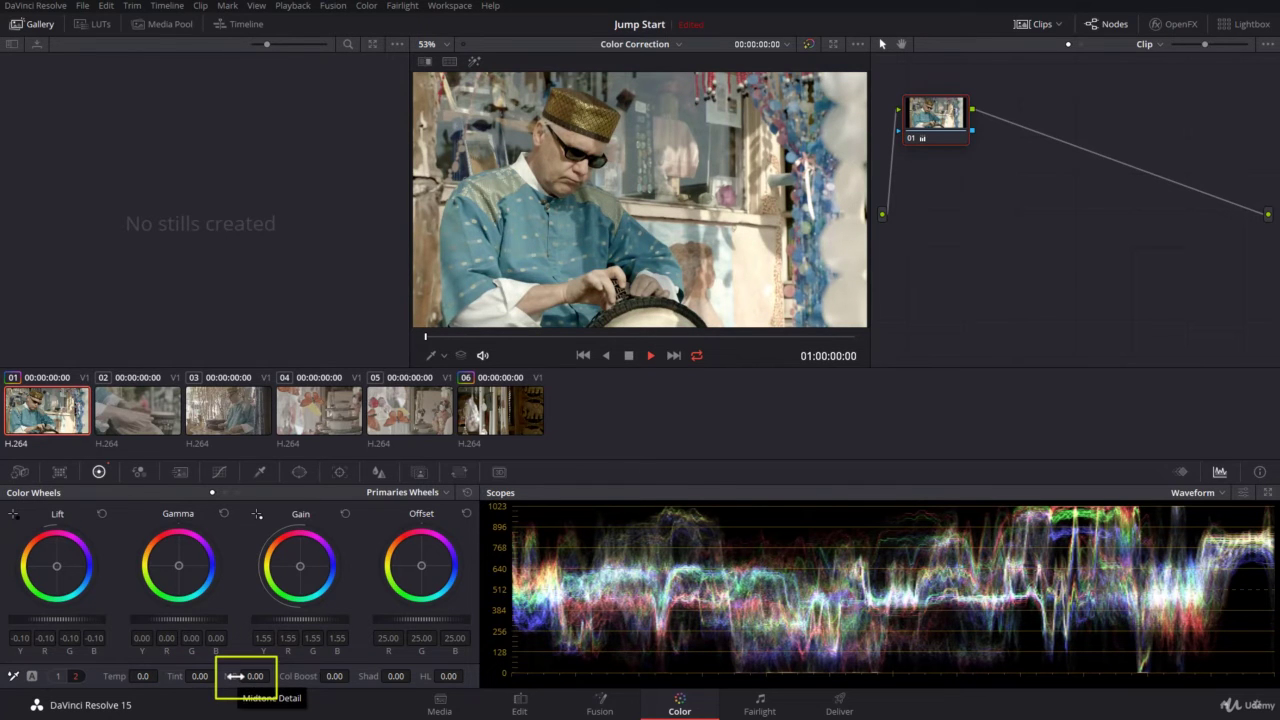
Try Midtone Detail down to -100 and Color Boost at 100 and -100, restoring each to its default.
{"action": "left_click_drag", "start_coordinate": [235, 676], "coordinate": [273, 676]}
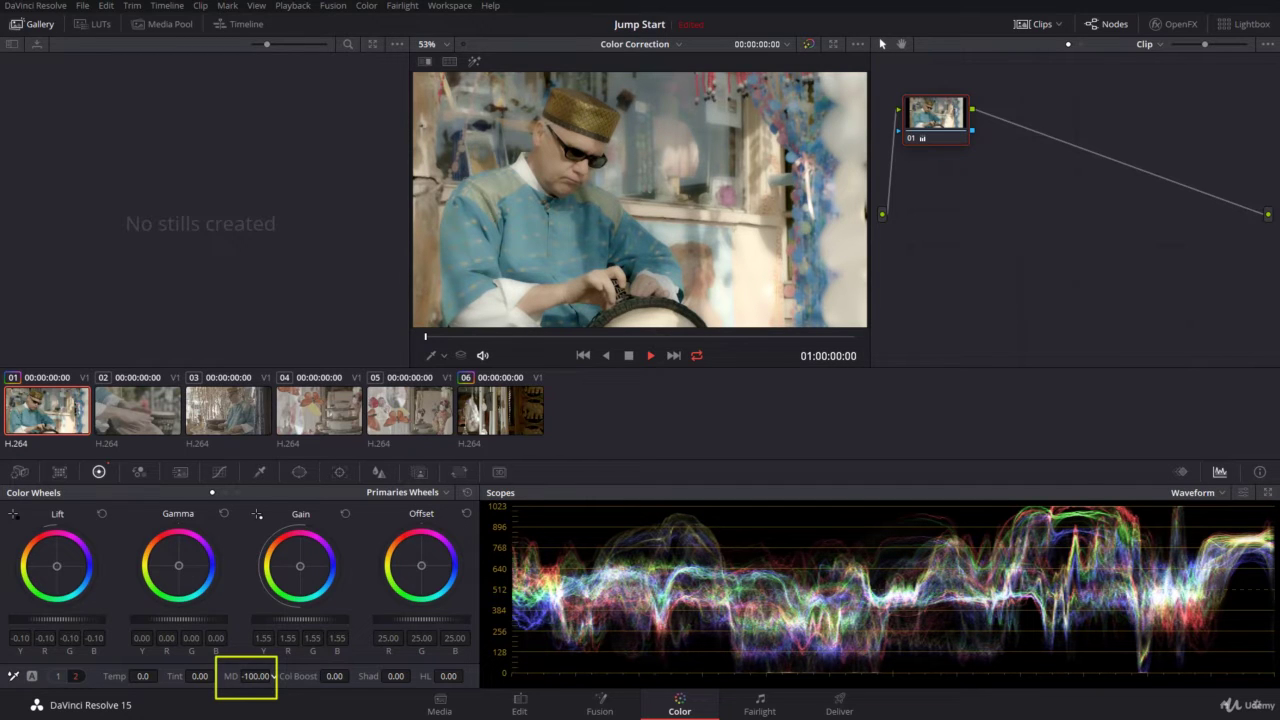
{"action": "left_click_drag", "start_coordinate": [273, 676], "coordinate": [273, 676]}
{"action": "double_click", "coordinate": [229, 676]}
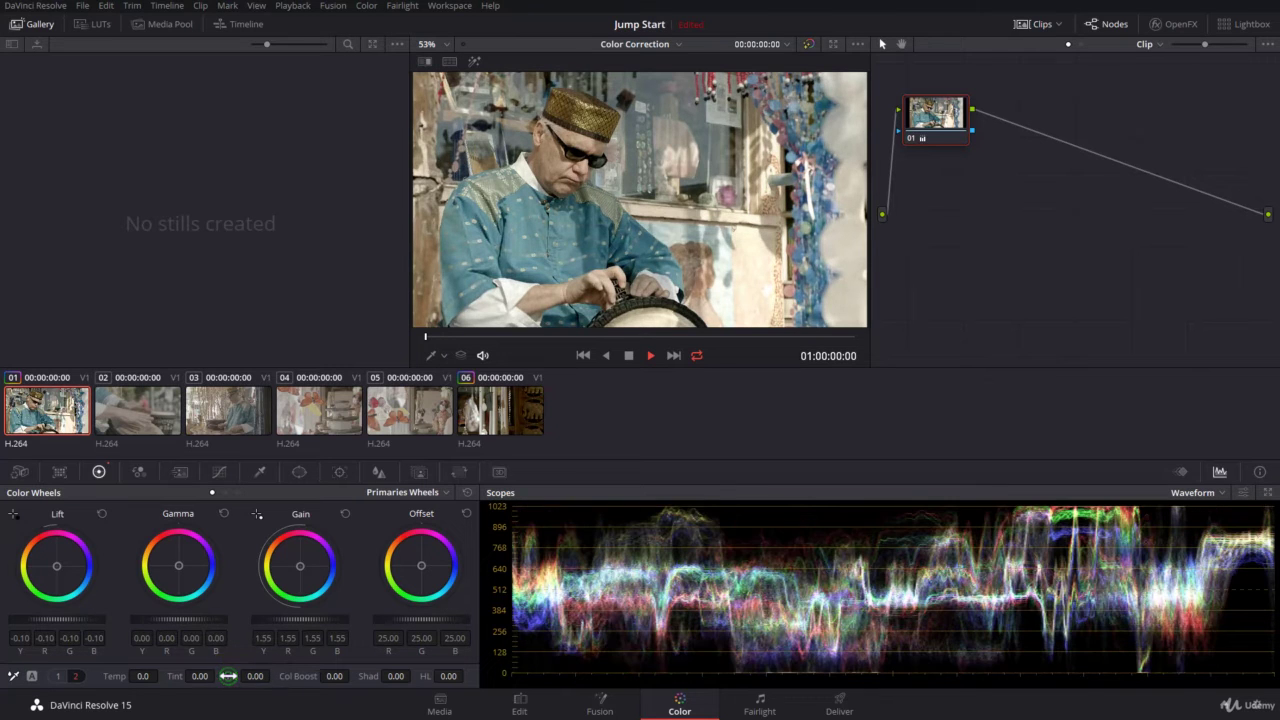
{"action": "left_click_drag", "start_coordinate": [335, 679], "coordinate": [352, 677]}
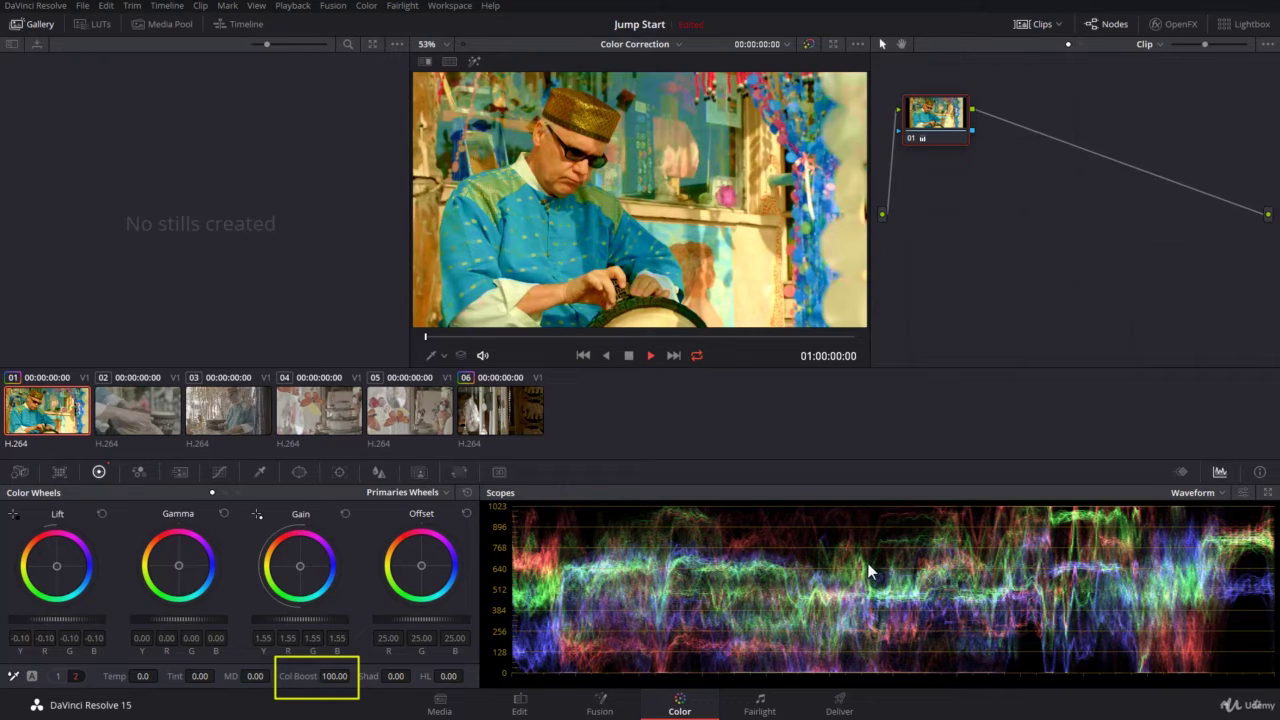
{"action": "left_click_drag", "start_coordinate": [352, 677], "coordinate": [352, 677]}
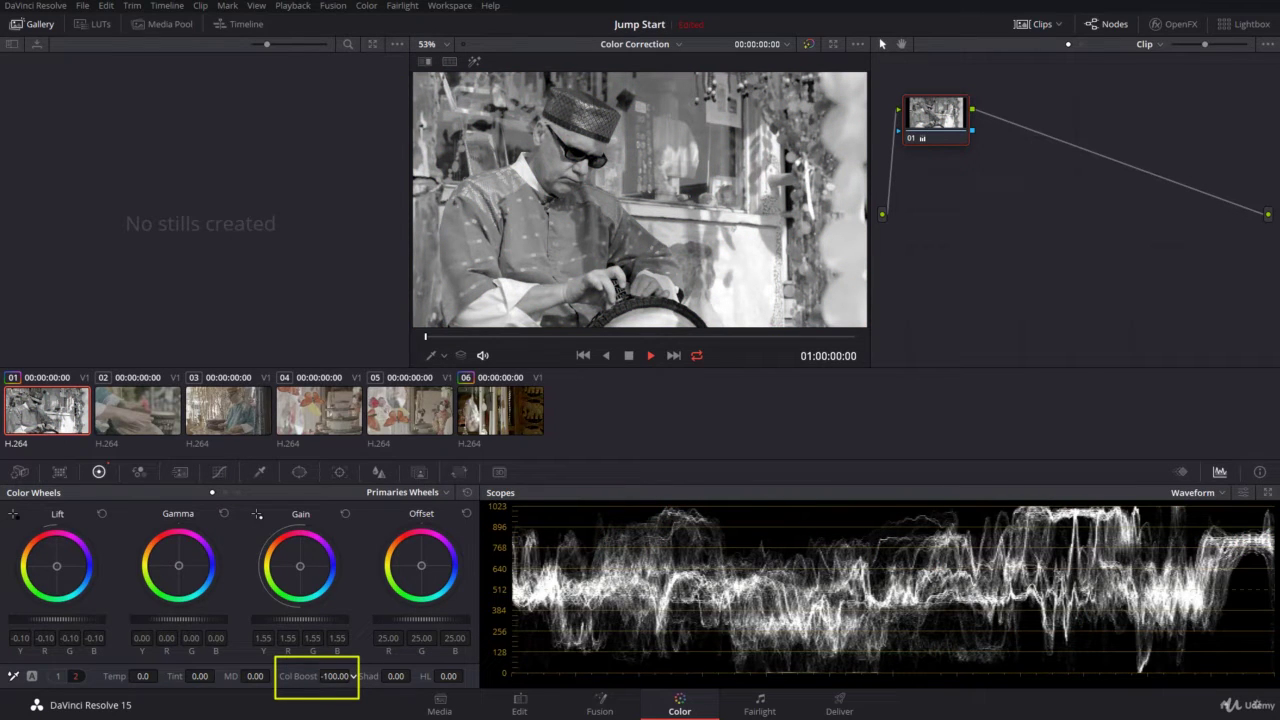
{"action": "double_click", "coordinate": [330, 678]}
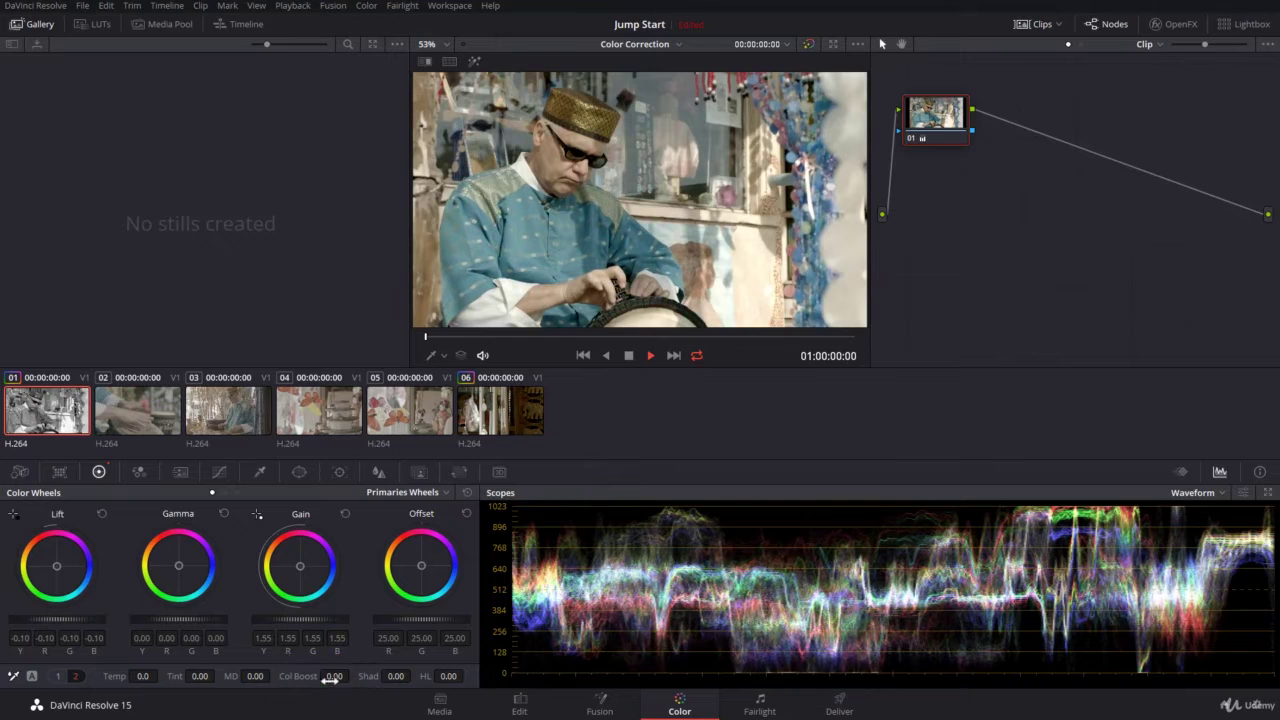
Try adjusting the Shadows, and the Highlights down to -100, restoring each to its default.
{"action": "left_click", "coordinate": [389, 676]}
{"action": "type", "text": "37"}
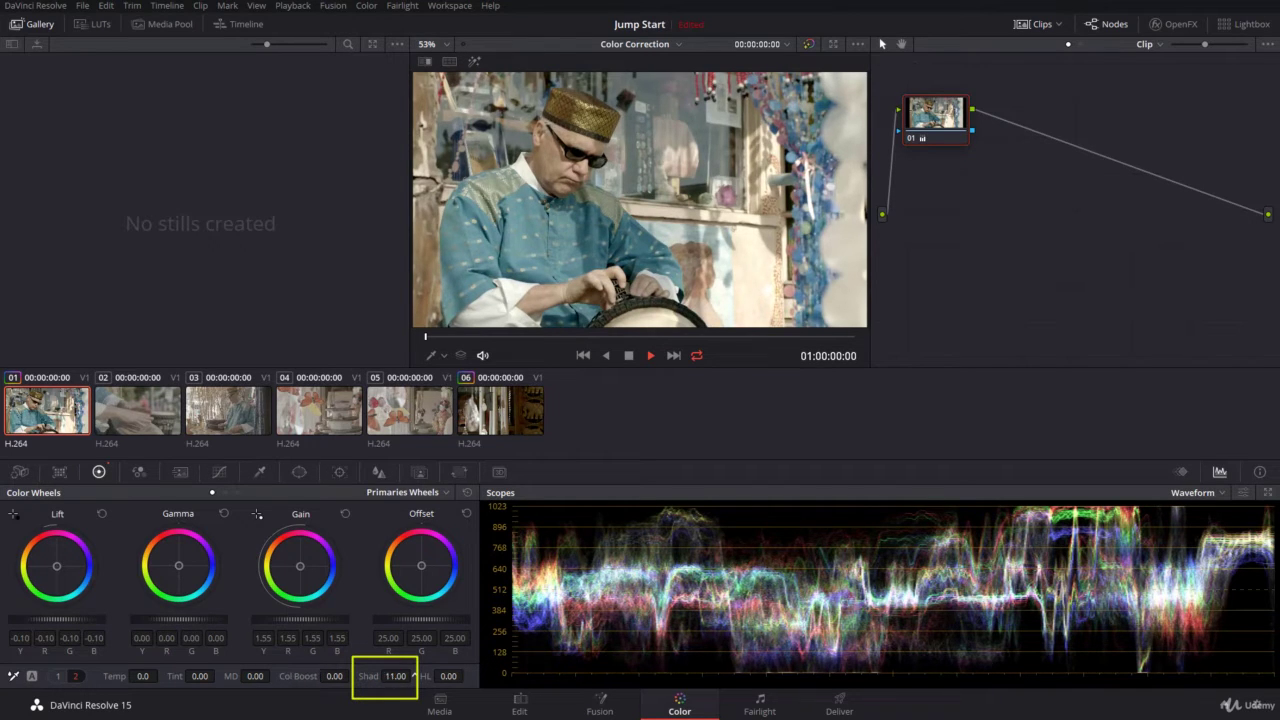
{"action": "key", "text": "Return"}
{"action": "mouse_move", "coordinate": [396, 676]}
{"action": "left_mouse_down"}
{"action": "mouse_move", "coordinate": [458, 676]}
{"action": "mouse_move", "coordinate": [413, 677]}
{"action": "left_mouse_up"}
{"action": "double_click", "coordinate": [370, 680]}
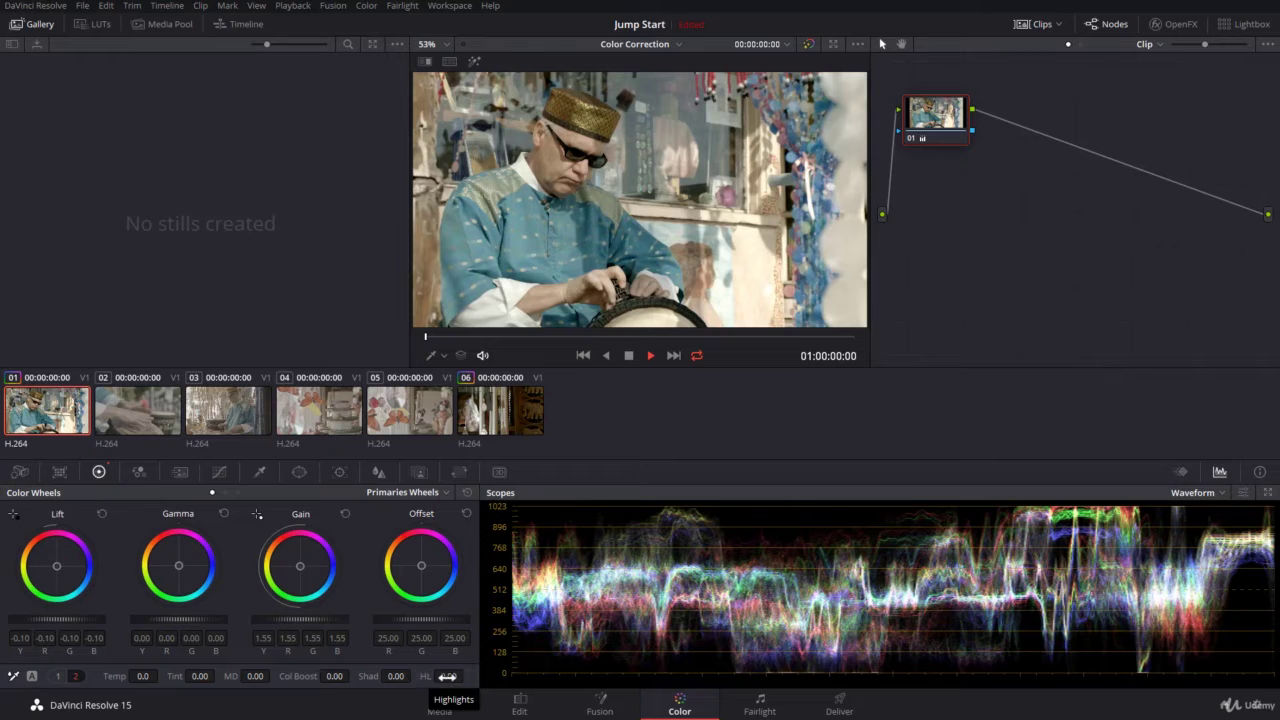
{"action": "left_click_drag", "start_coordinate": [427, 677], "coordinate": [427, 677]}
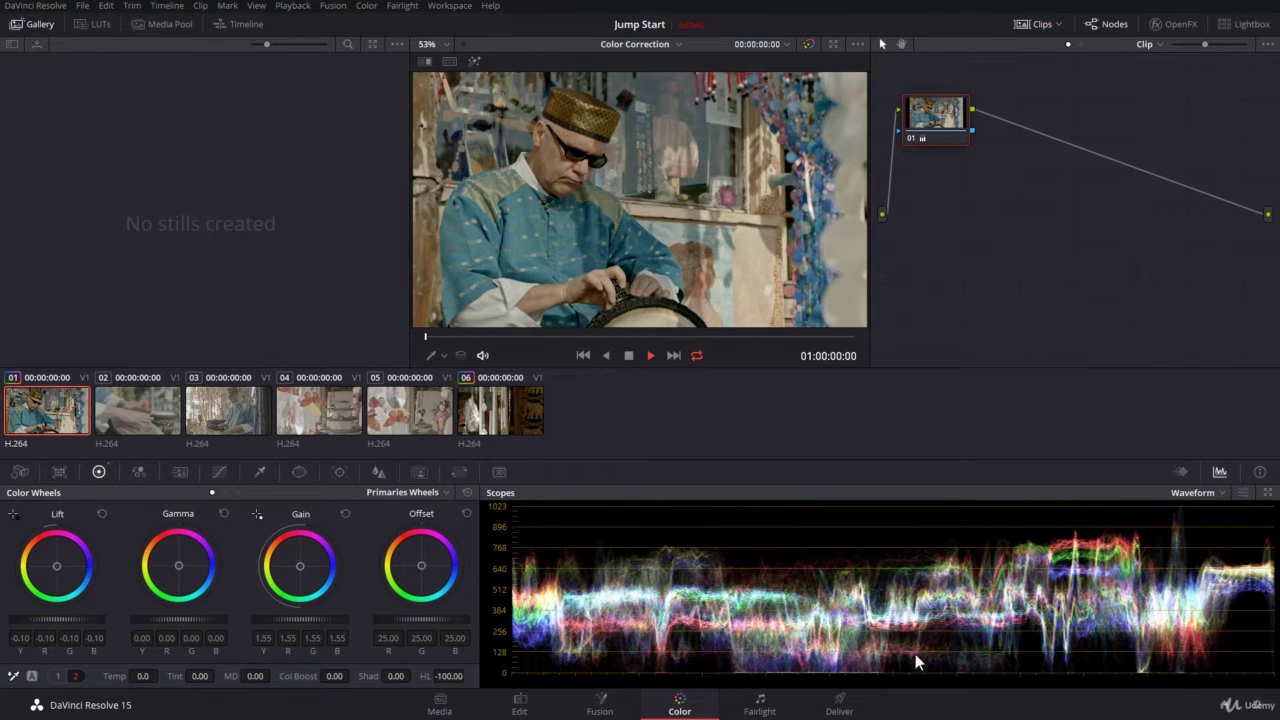
{"action": "double_click", "coordinate": [428, 676]}
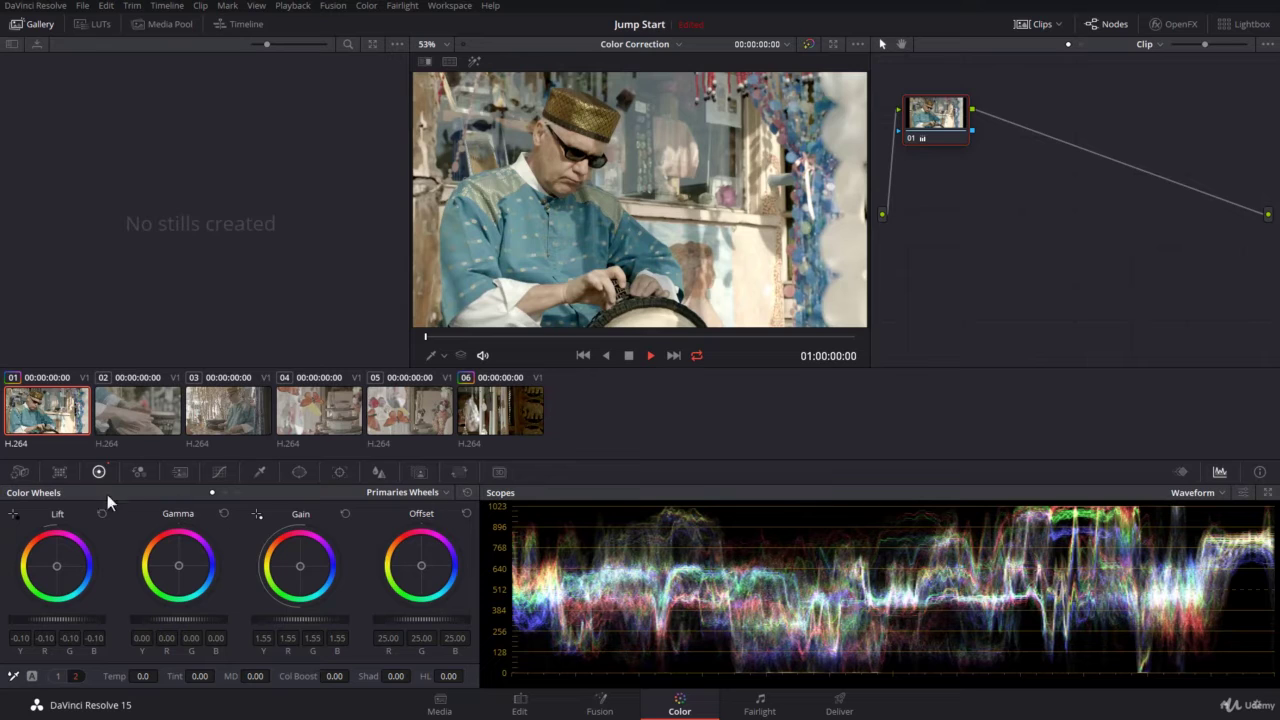
Reset all Primaries Wheels adjustments on clip 01.
{"action": "left_click", "coordinate": [466, 492]}
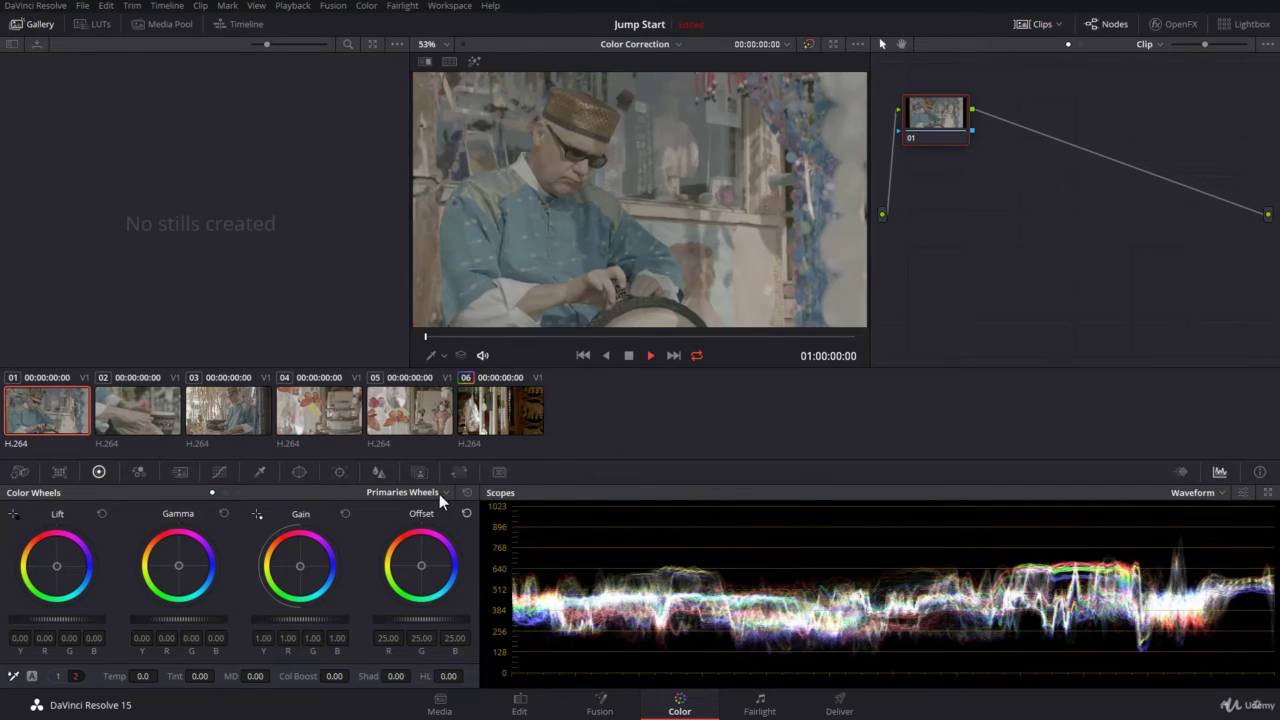